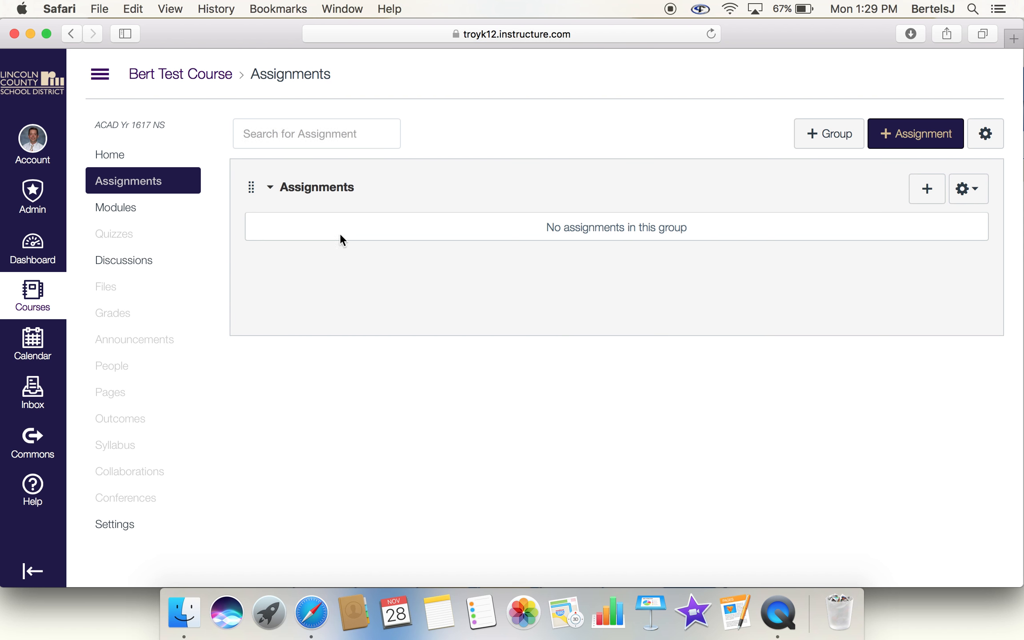
Step: Create a new assignment in the course and name it "Lewis and Clark Presentation"
click(929, 193)
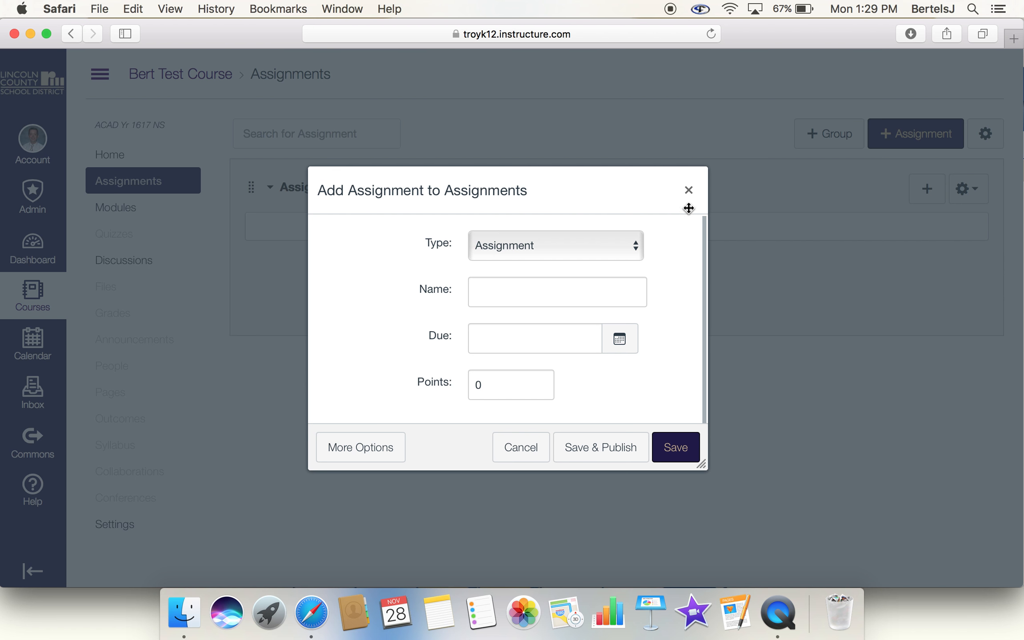
click(688, 190)
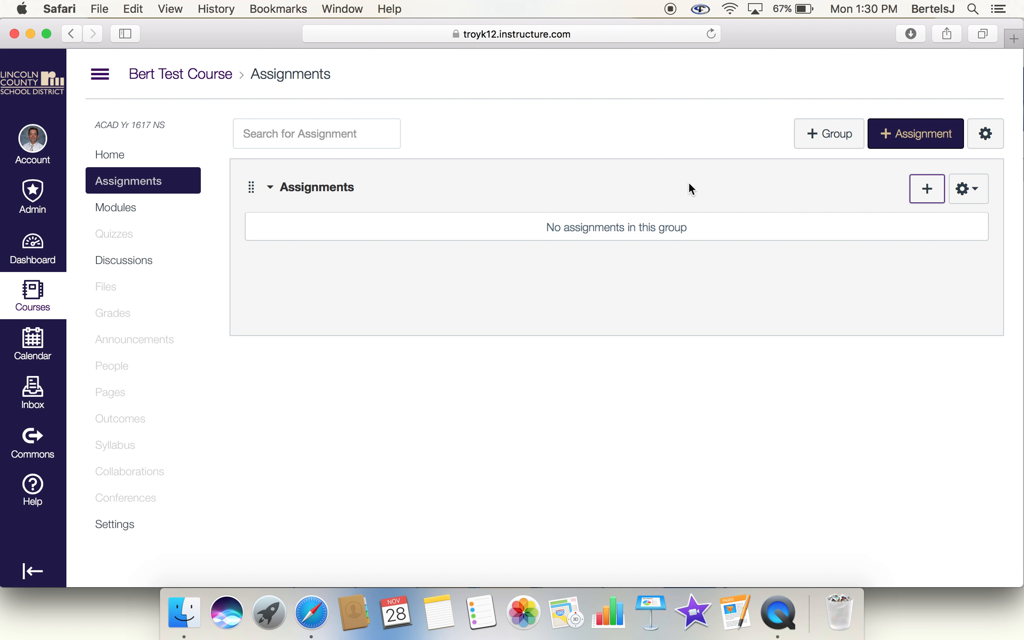
click(897, 140)
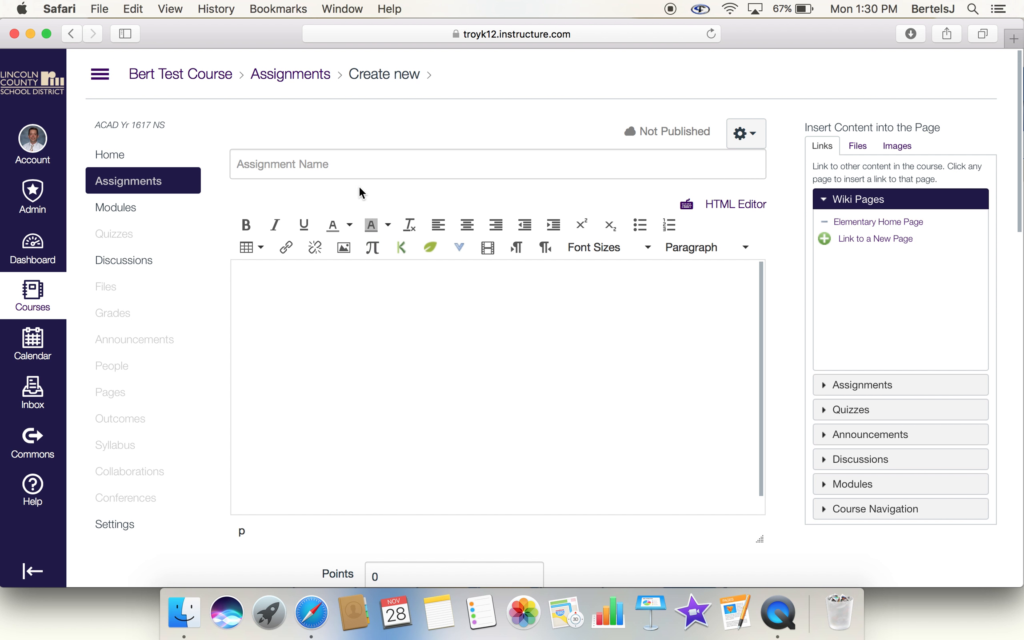
click(353, 160)
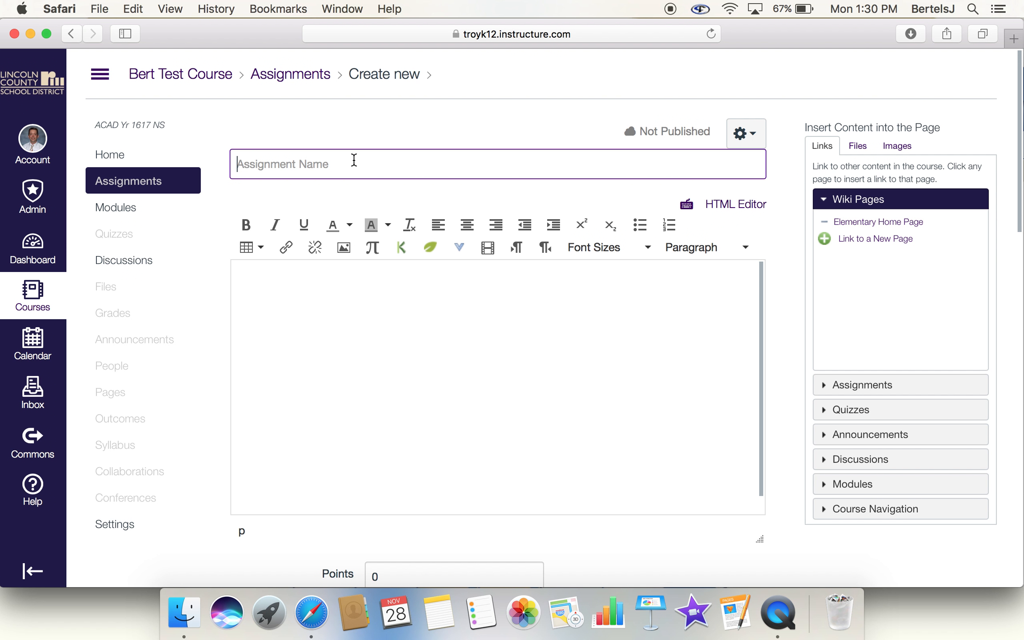
text(Lewis and Clark Presen)
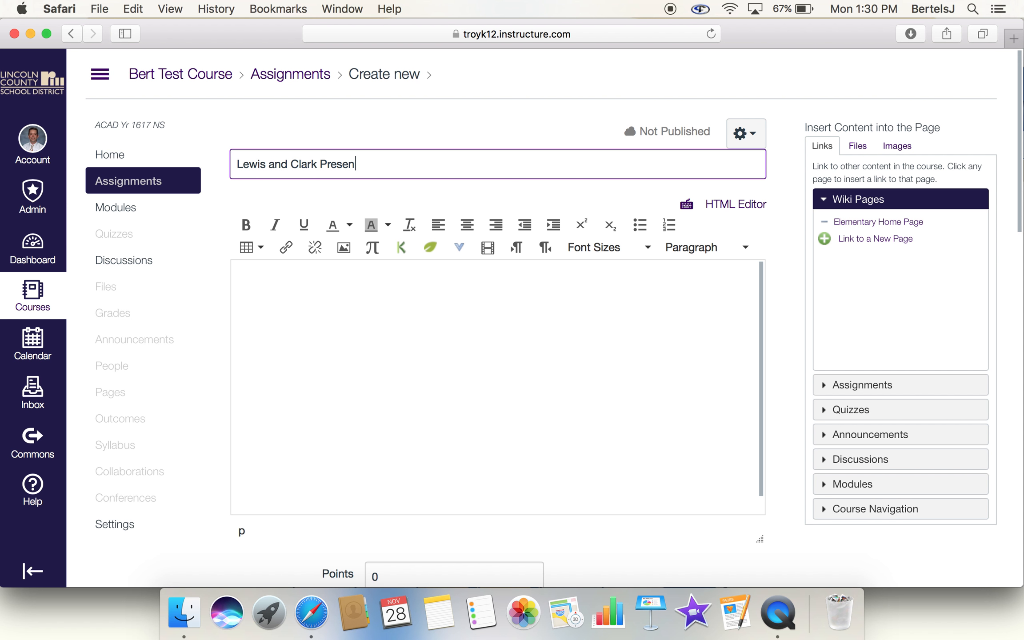
text(tation)
Step: Enter "Reminders" as the assignment's description text
click(352, 310)
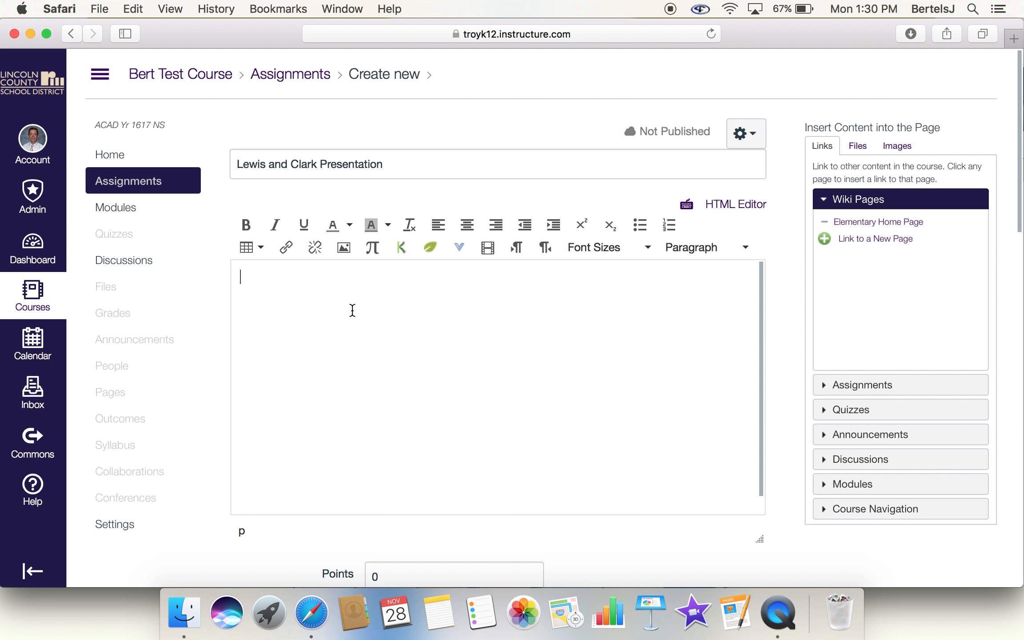
text(Reminders)
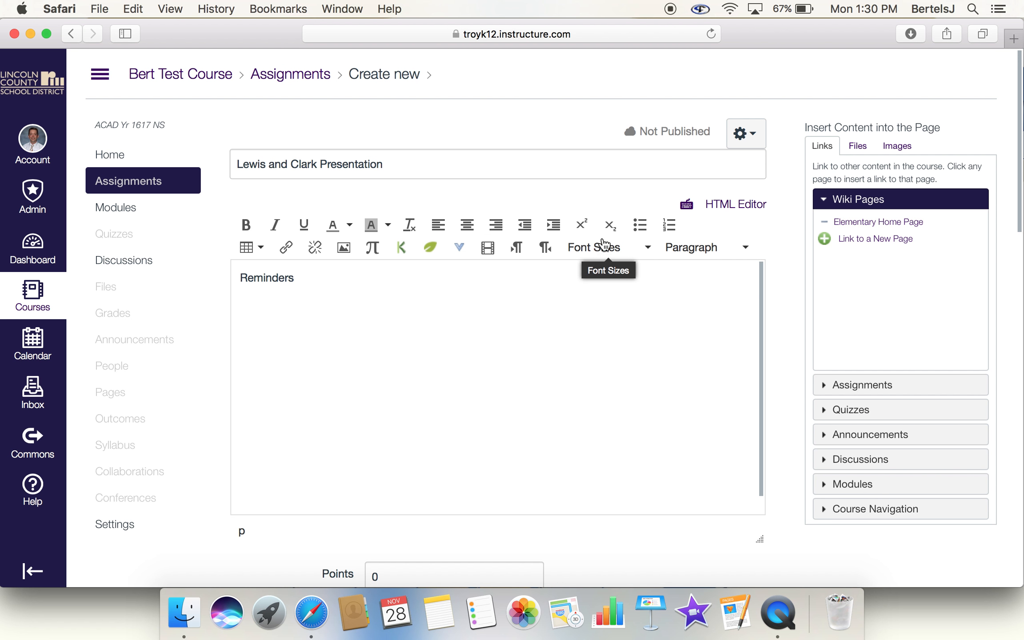
Step: Set the assignment's points to 30
scroll(473, 420, down, 2)
scroll(302, 539, down, 10)
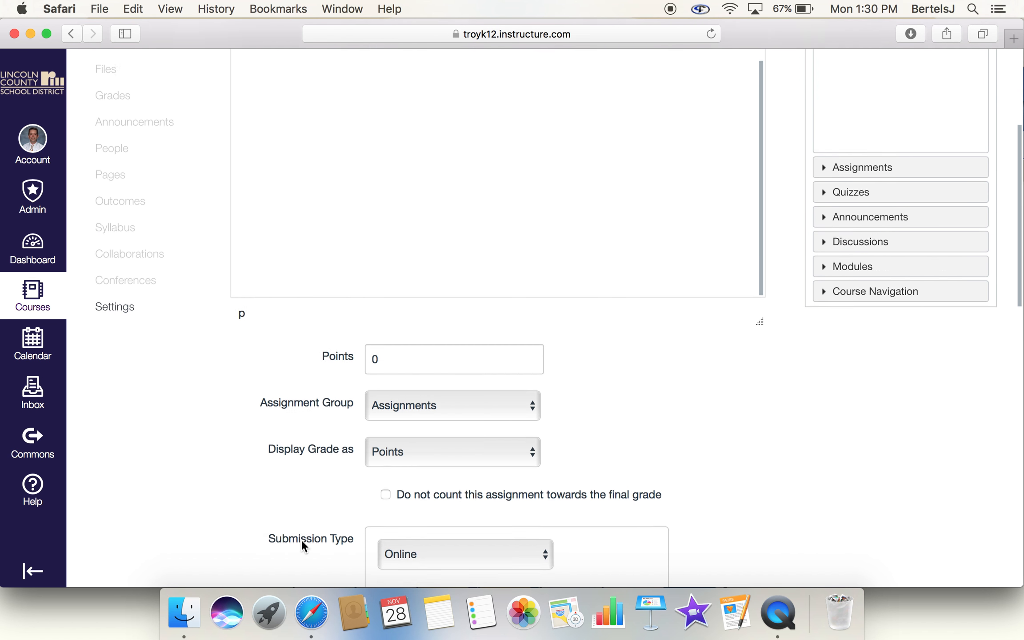
click(398, 180)
text(30)
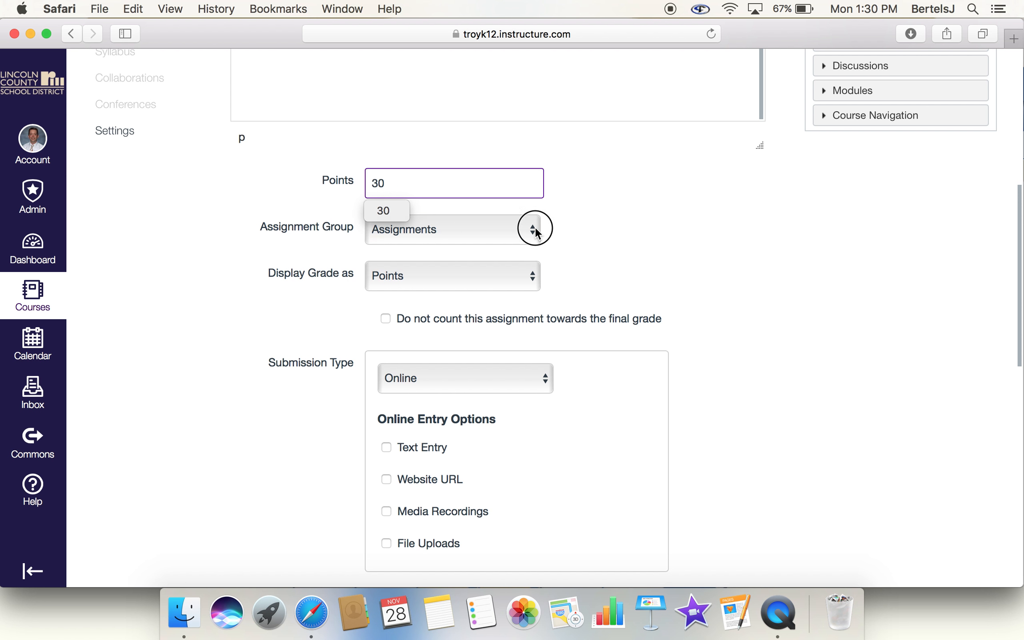
Step: Examine the choices available for the assignment group, grade display and submission type without changing them
click(535, 232)
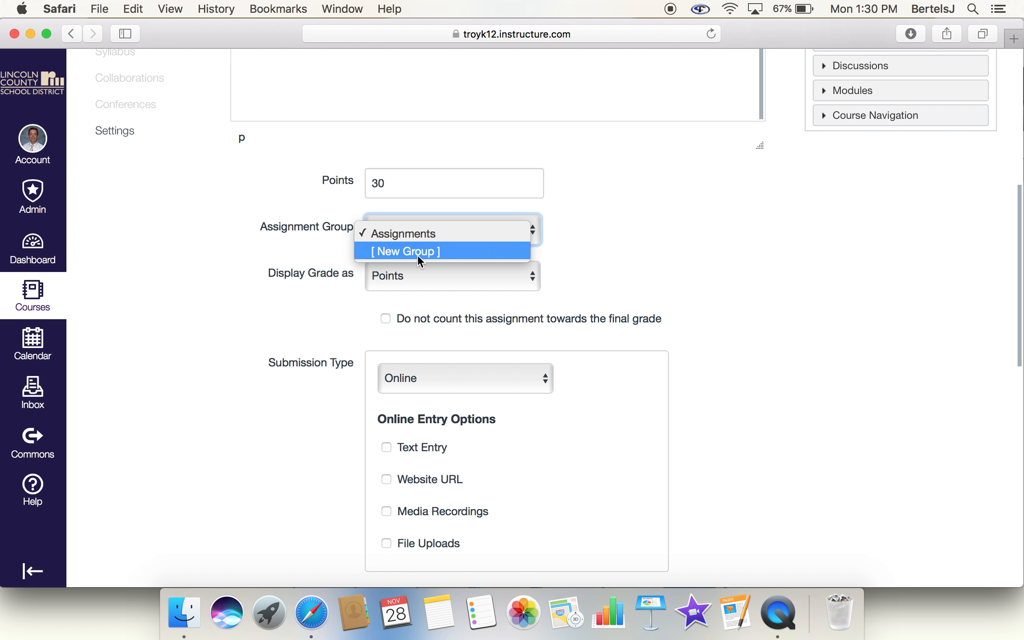
click(649, 279)
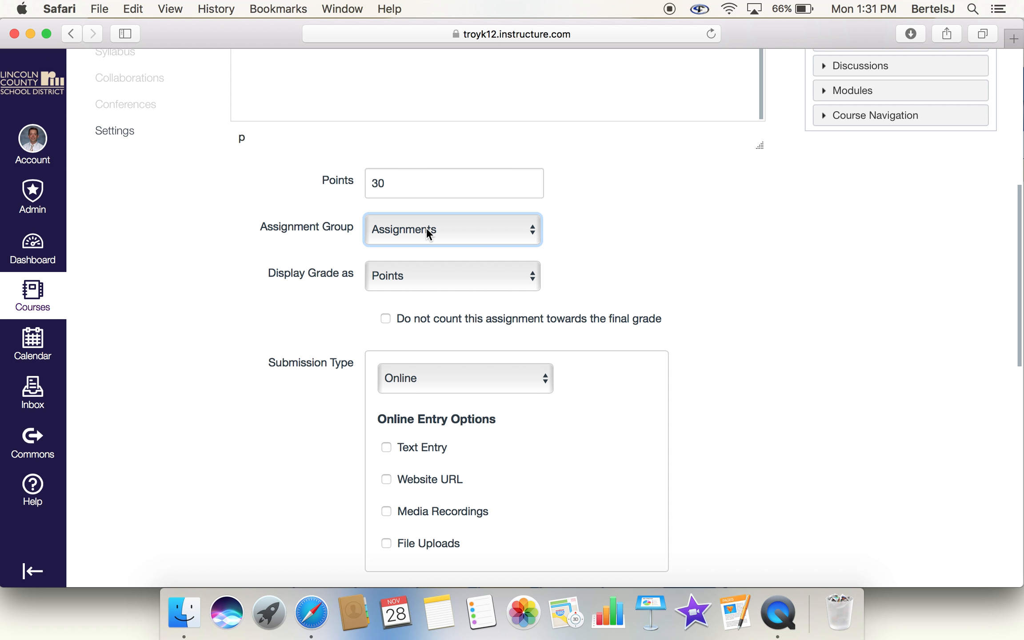
scroll(693, 234, down, 3)
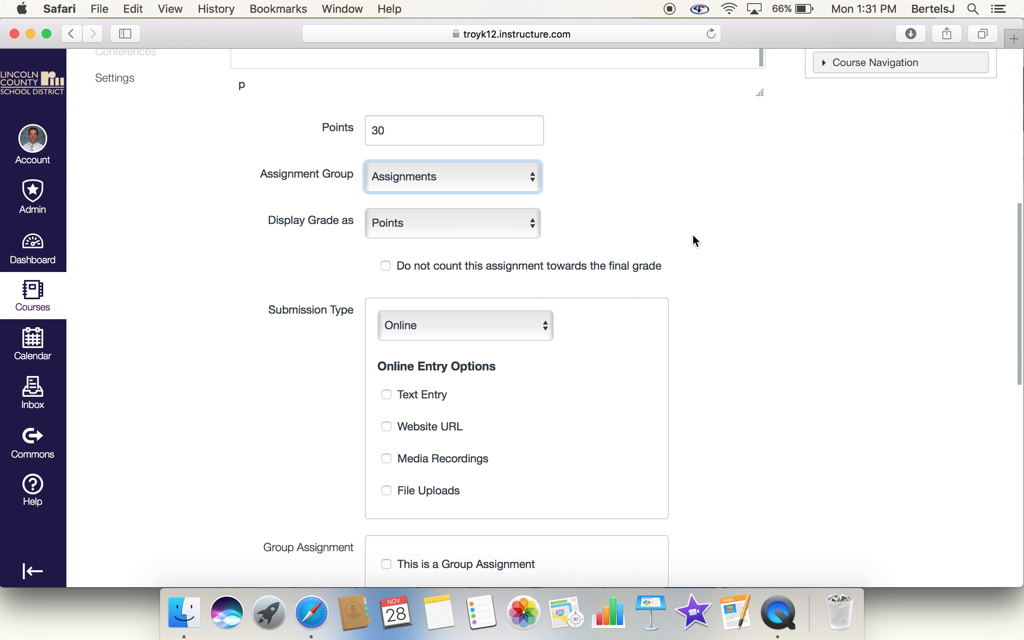
click(520, 224)
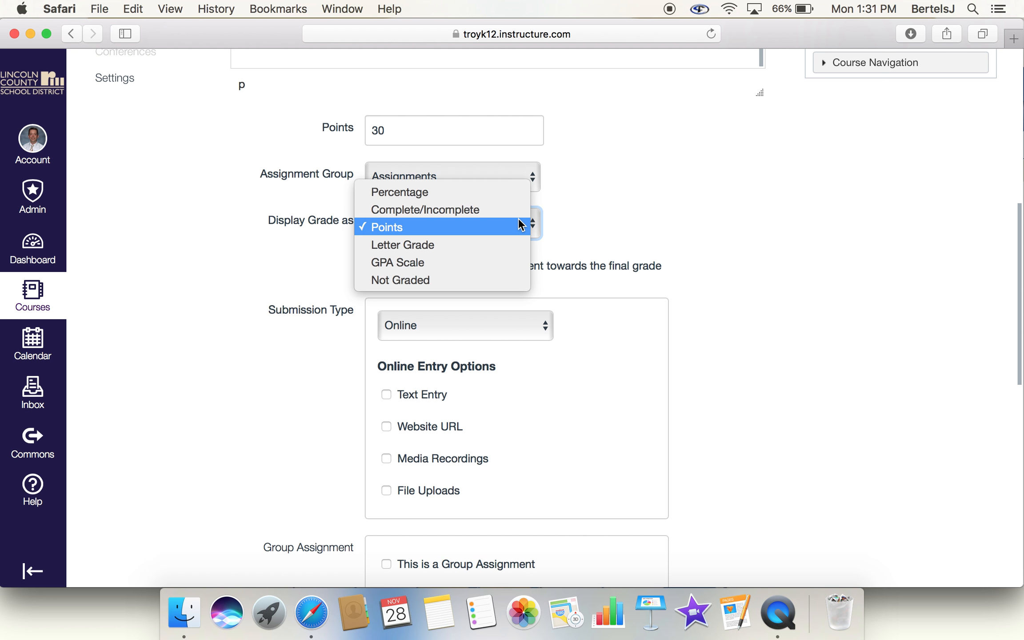
click(767, 235)
scroll(767, 235, down, 5)
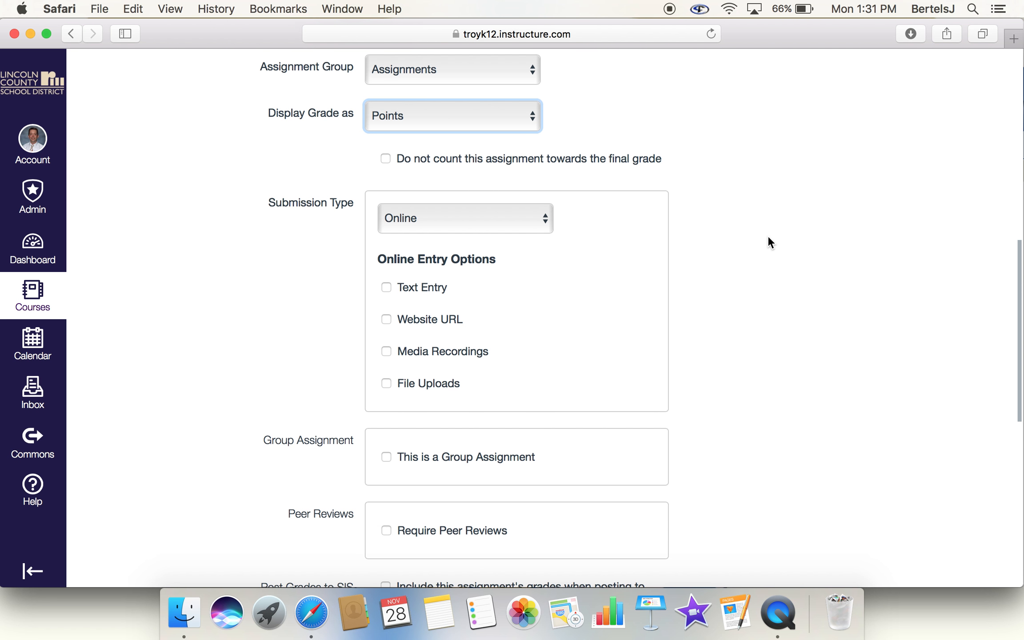
scroll(767, 235, down, 2)
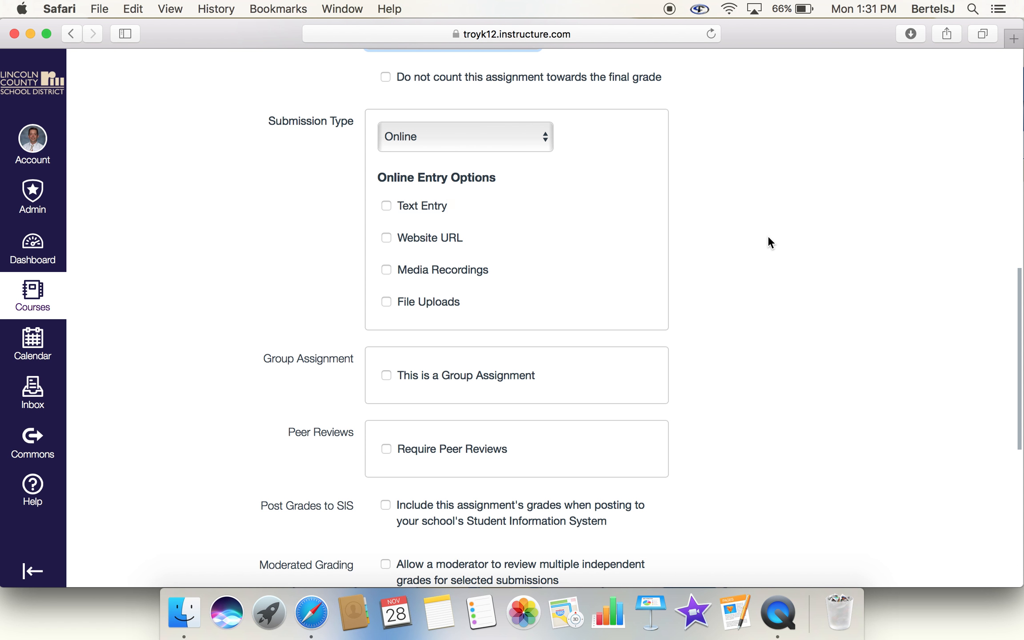
click(513, 149)
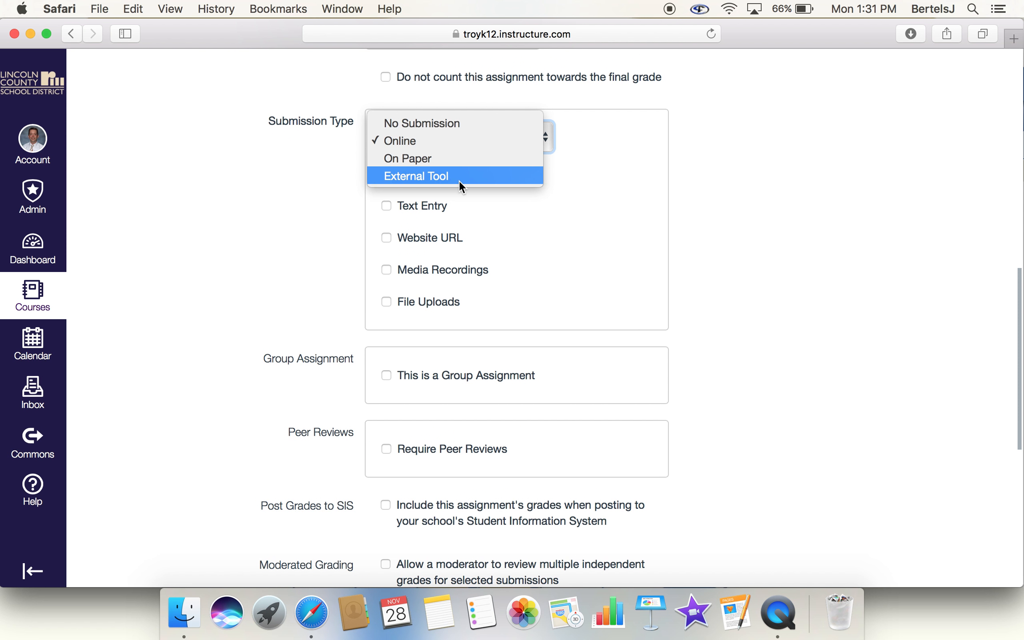
click(757, 246)
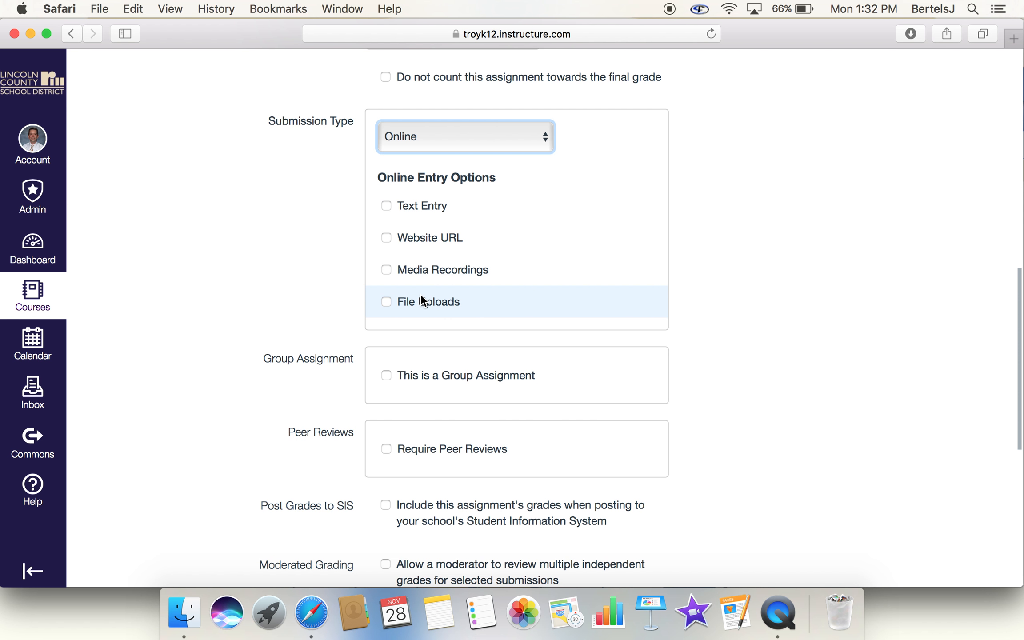
Step: Enable Text Entry, Website URL, Media Recordings and File Uploads as online entry options
click(387, 208)
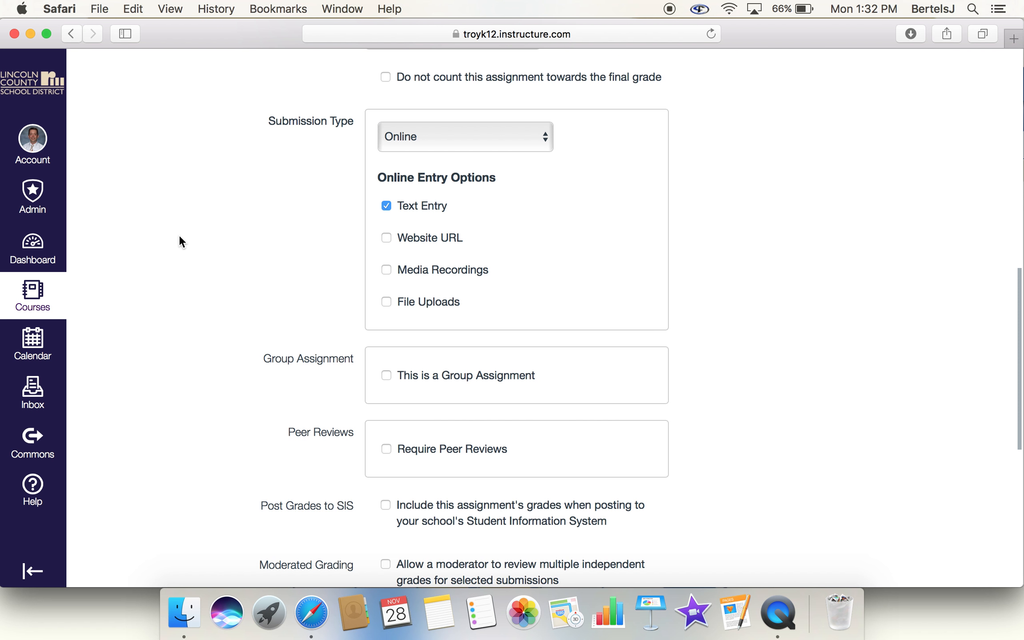
click(386, 238)
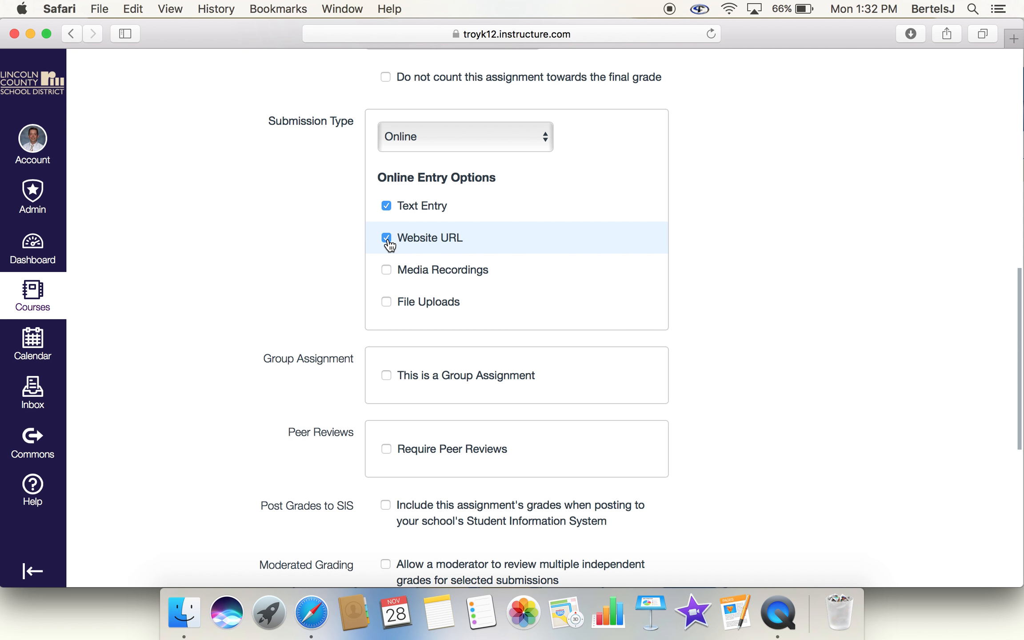
click(386, 270)
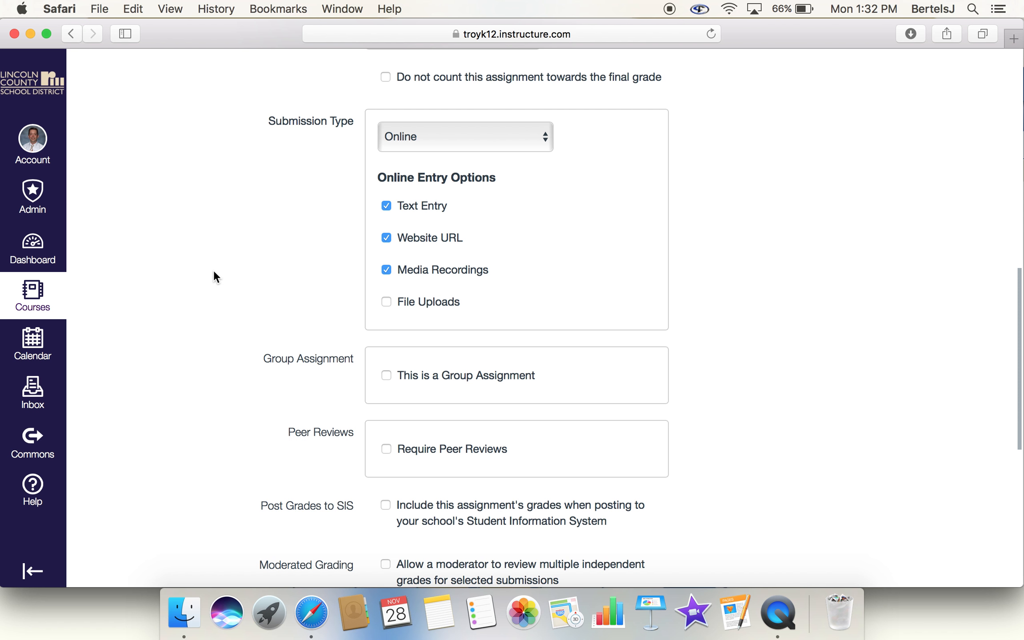
click(386, 304)
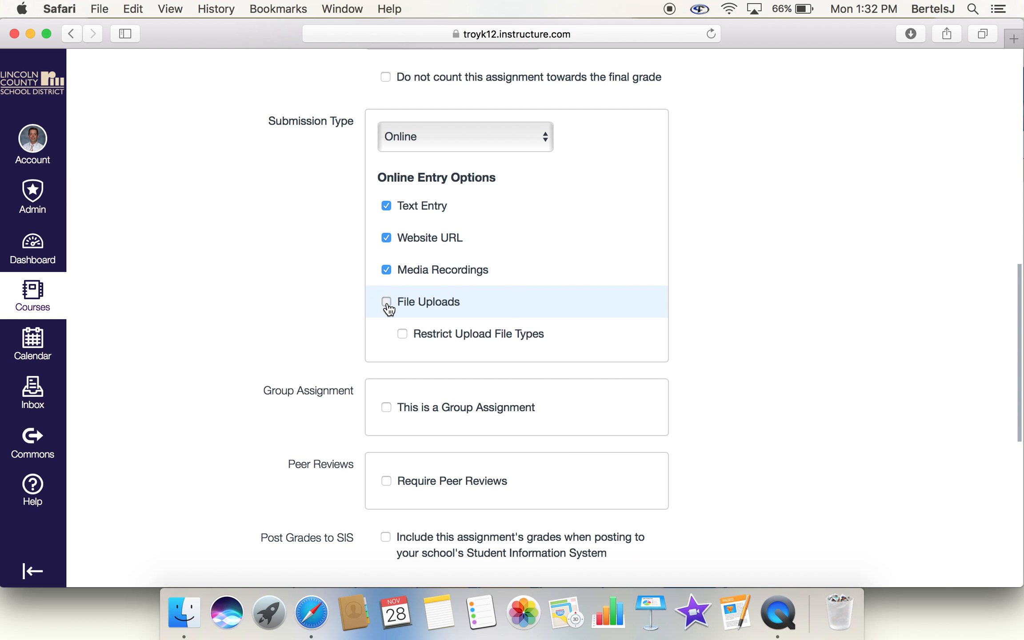
Step: Disable the Media Recordings, Website URL and Text Entry options, leaving File Uploads as the only online entry type
click(386, 269)
click(386, 237)
click(386, 205)
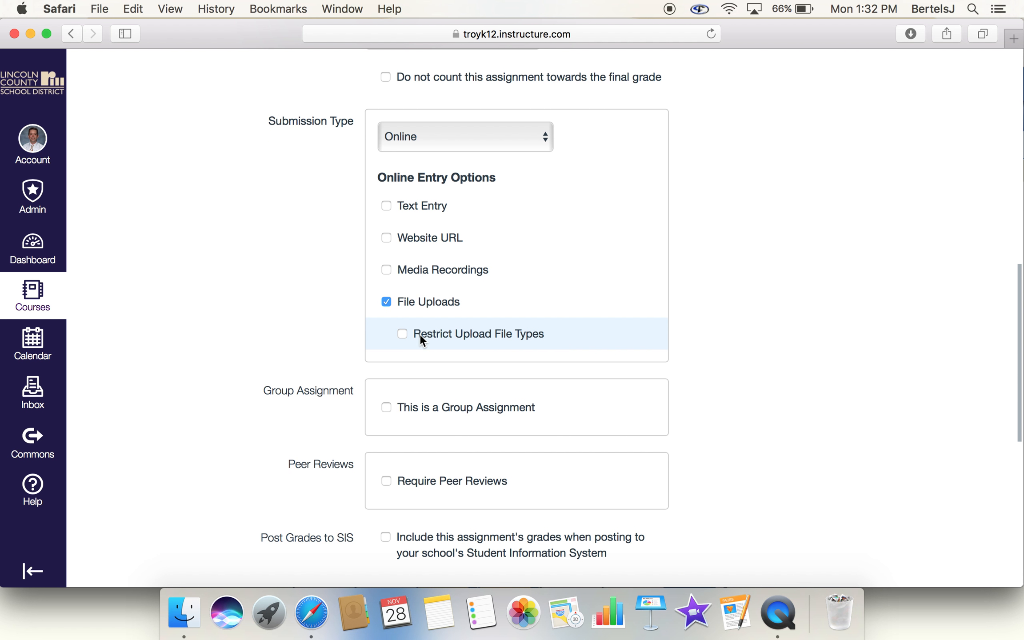
Step: Keep the assignment assigned to Everyone and set its due date to November 30, 2016
scroll(798, 322, down, 5)
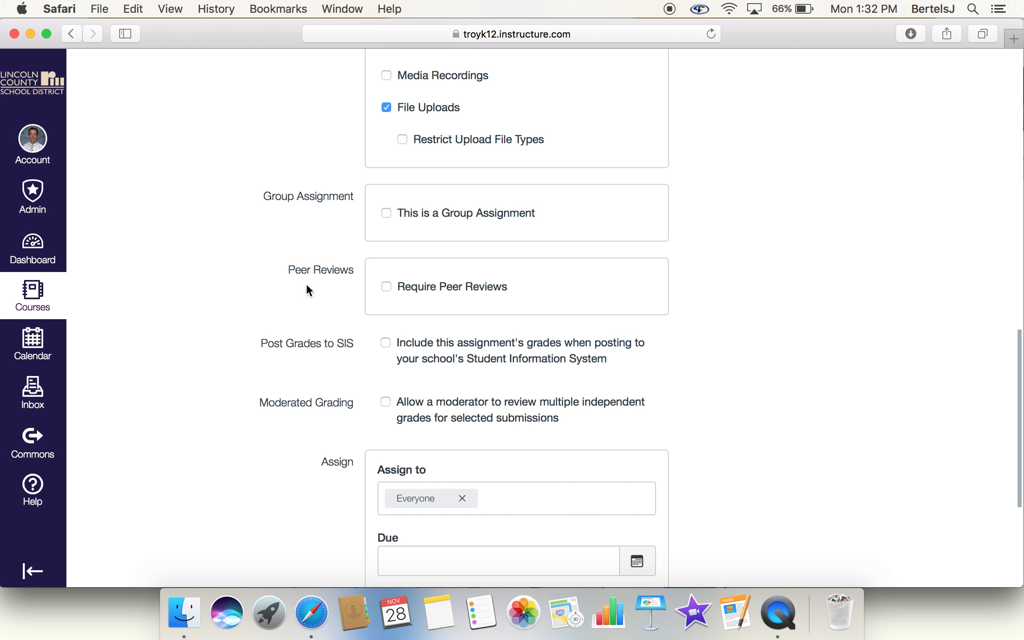
scroll(302, 321, down, 1)
scroll(302, 321, down, 2)
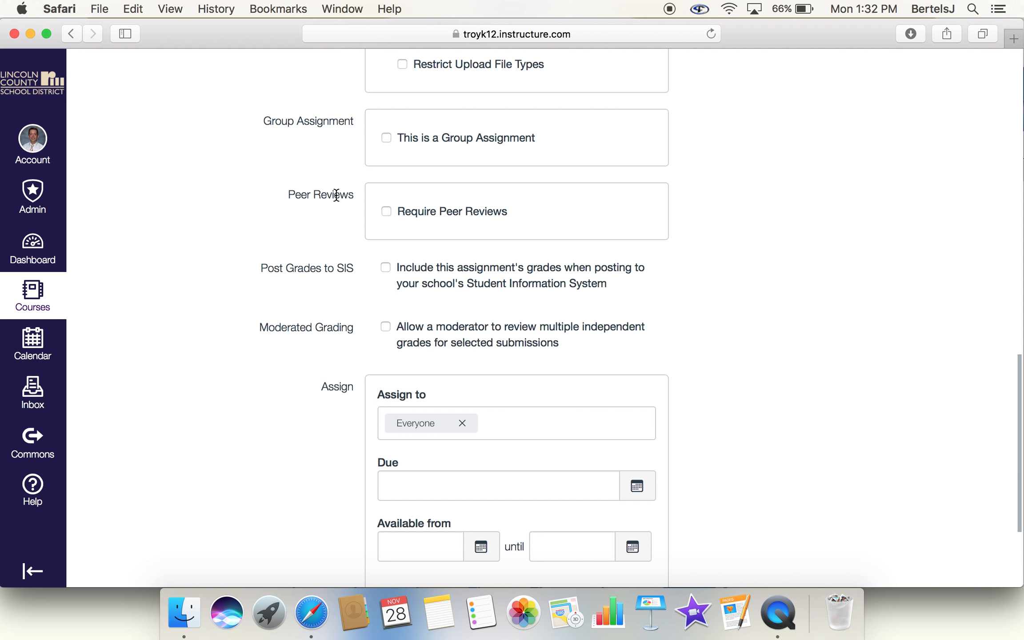
scroll(239, 318, down, 4)
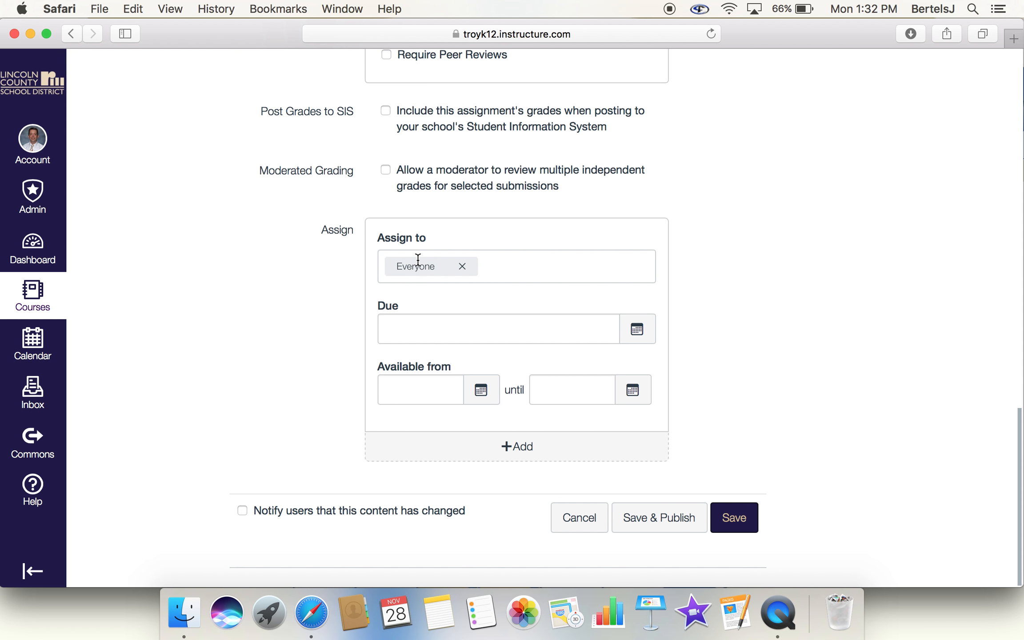
click(465, 274)
click(808, 287)
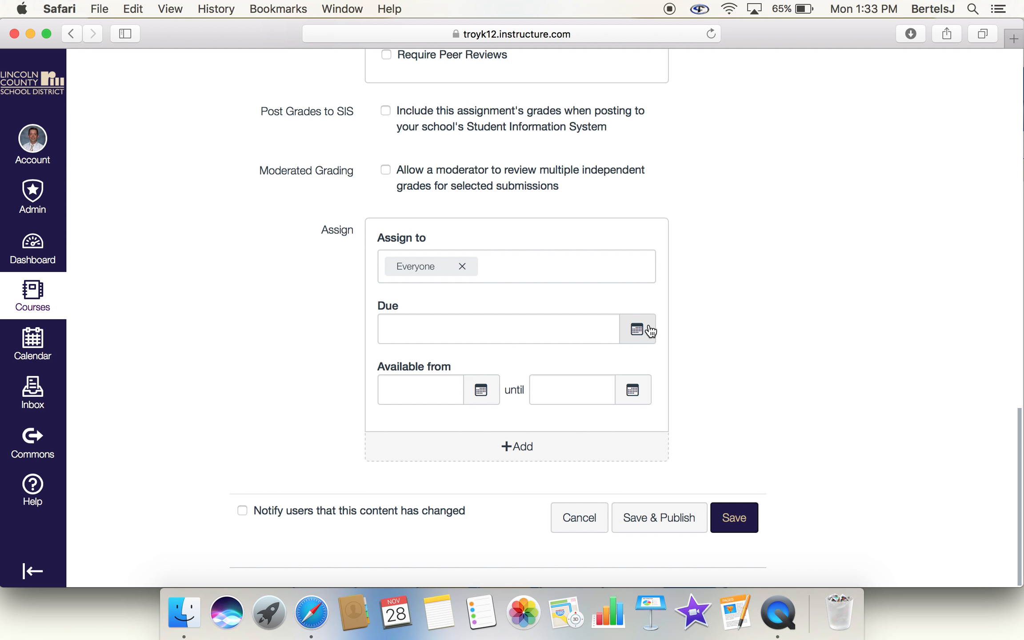
click(651, 331)
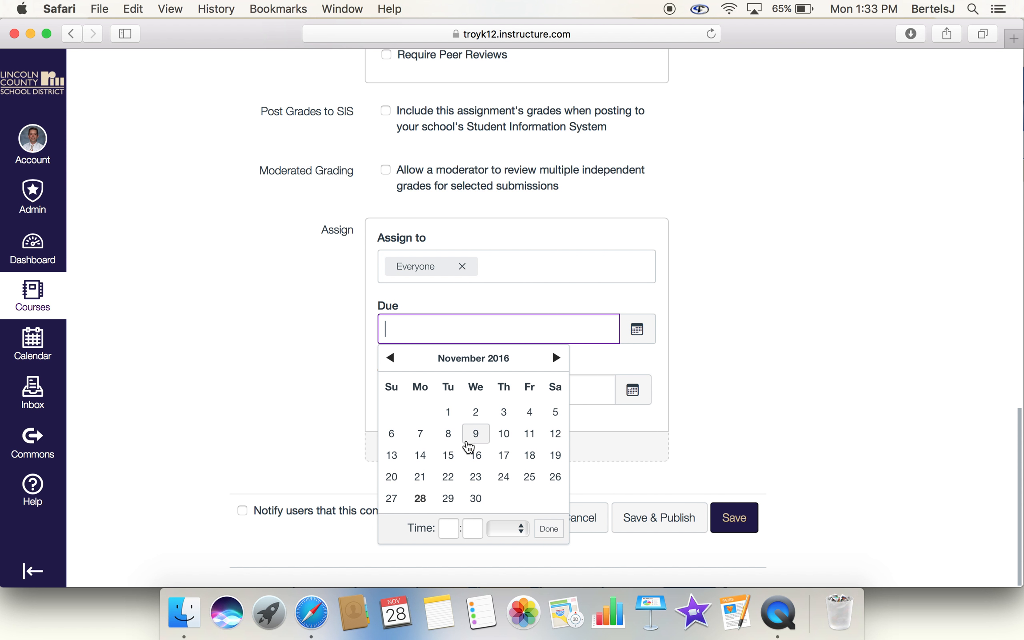
click(475, 499)
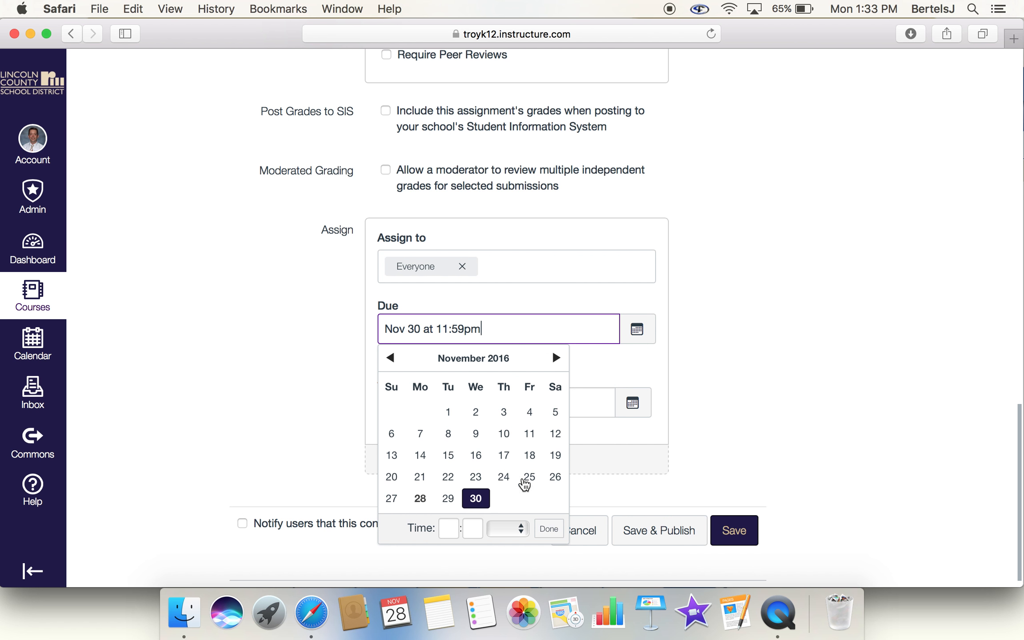
click(880, 404)
scroll(880, 403, down, 1)
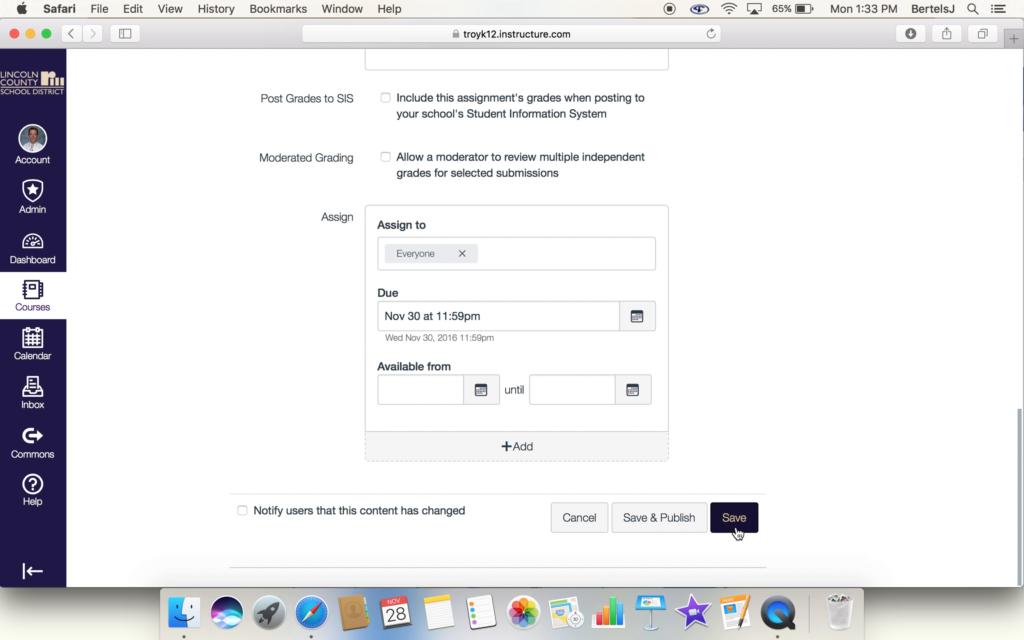
Step: Save the assignment and publish it
click(741, 519)
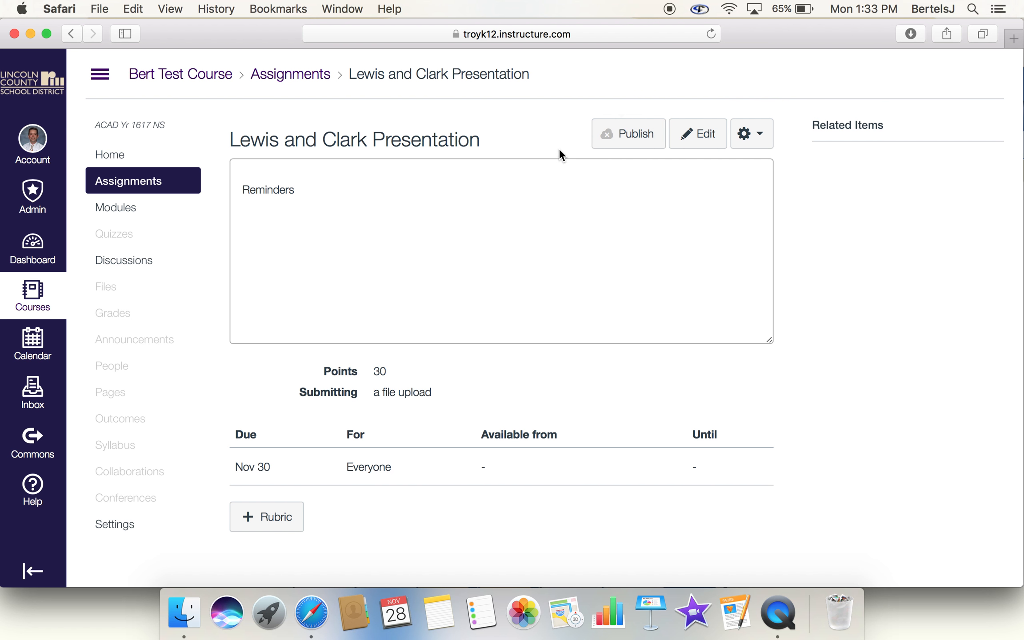
click(626, 143)
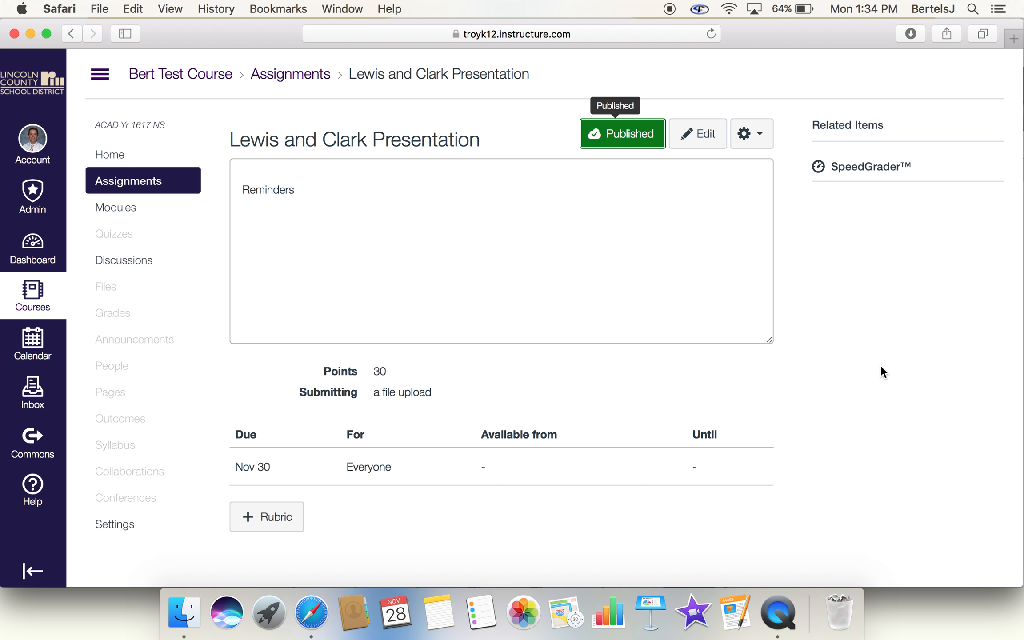
Step: Enter Student View from the course settings and view the course's assignment list as a student
click(114, 155)
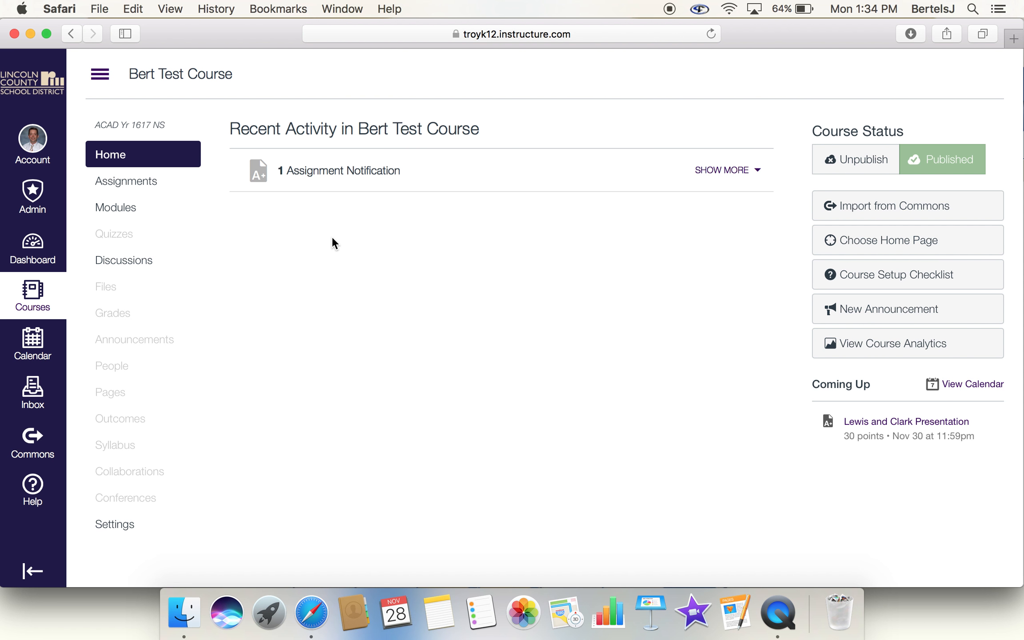
click(116, 526)
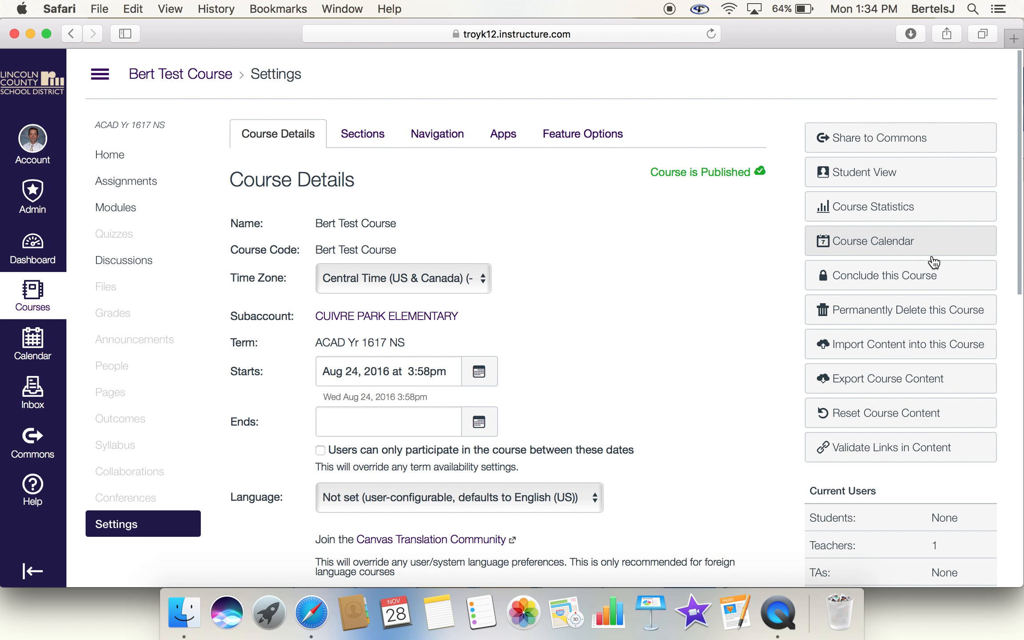
click(902, 176)
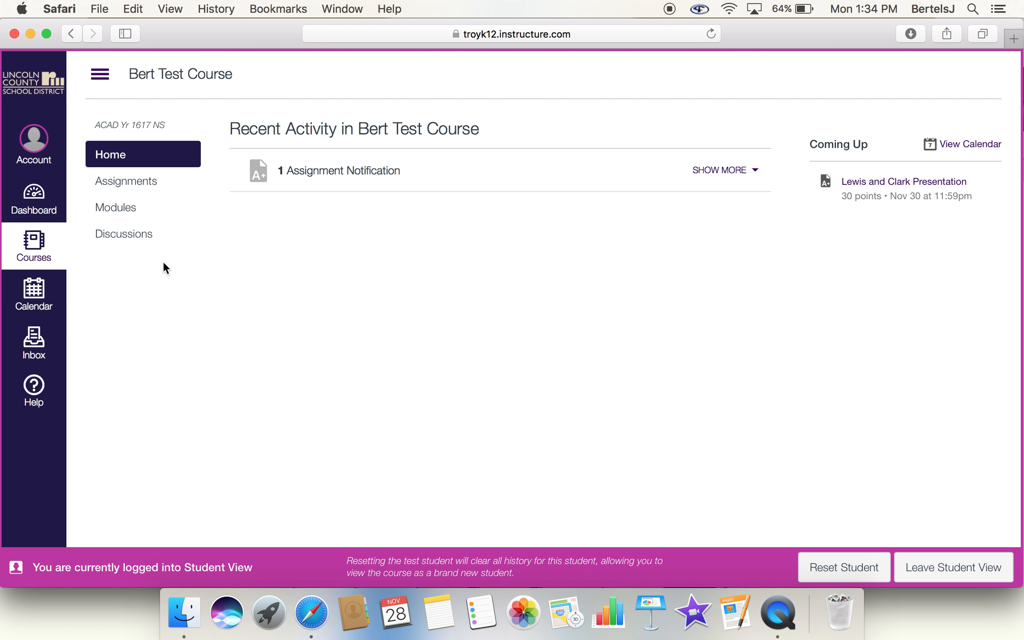
click(128, 191)
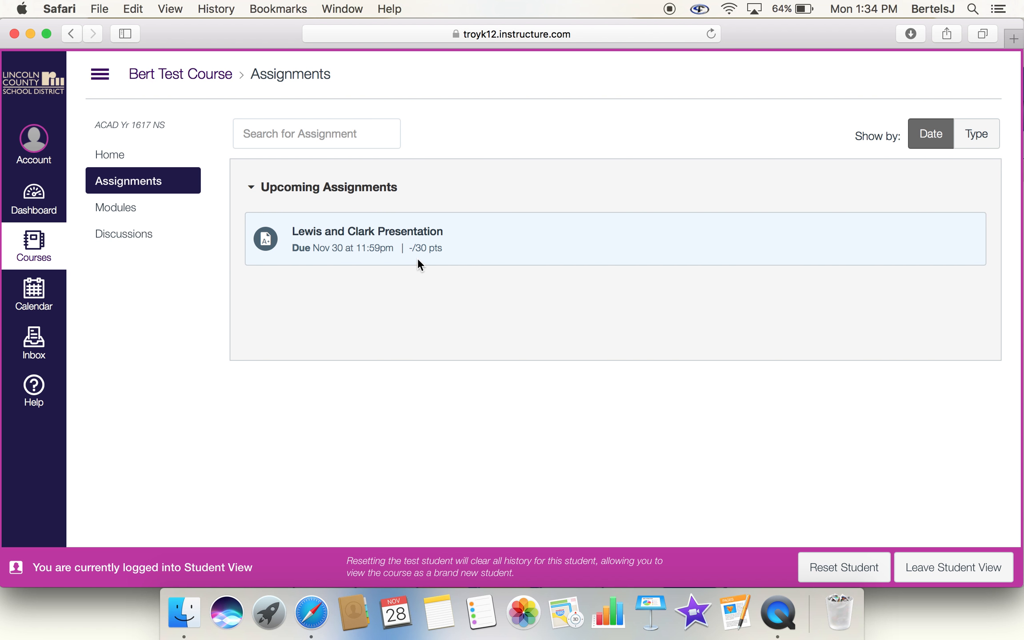
Step: Open the Lewis and Clark Presentation assignment as a student and review its due date, points, submission type and description
click(362, 229)
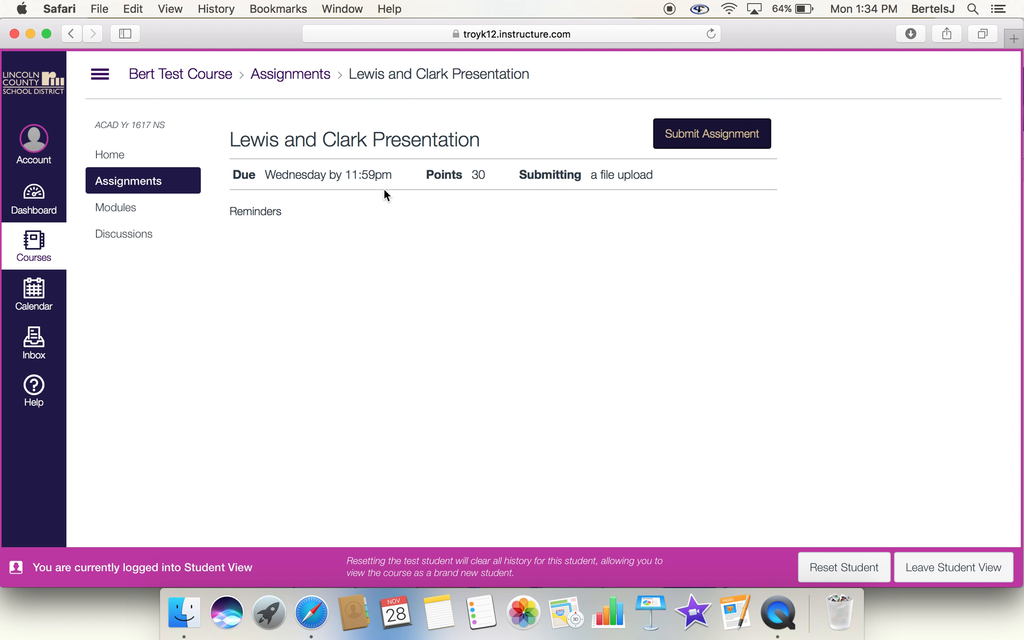
drag(230, 212, 288, 213)
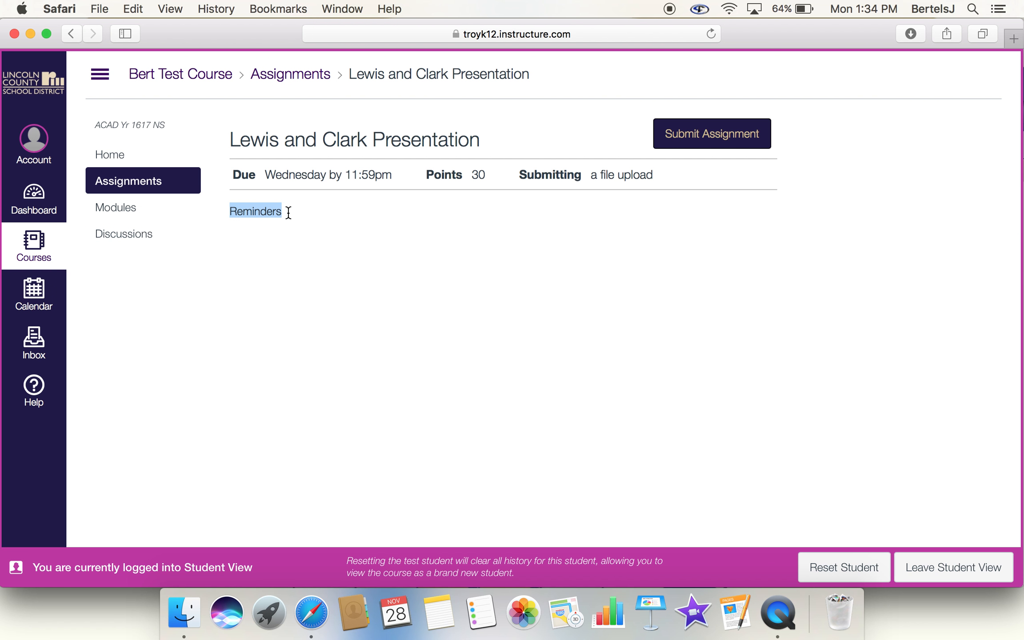
click(279, 214)
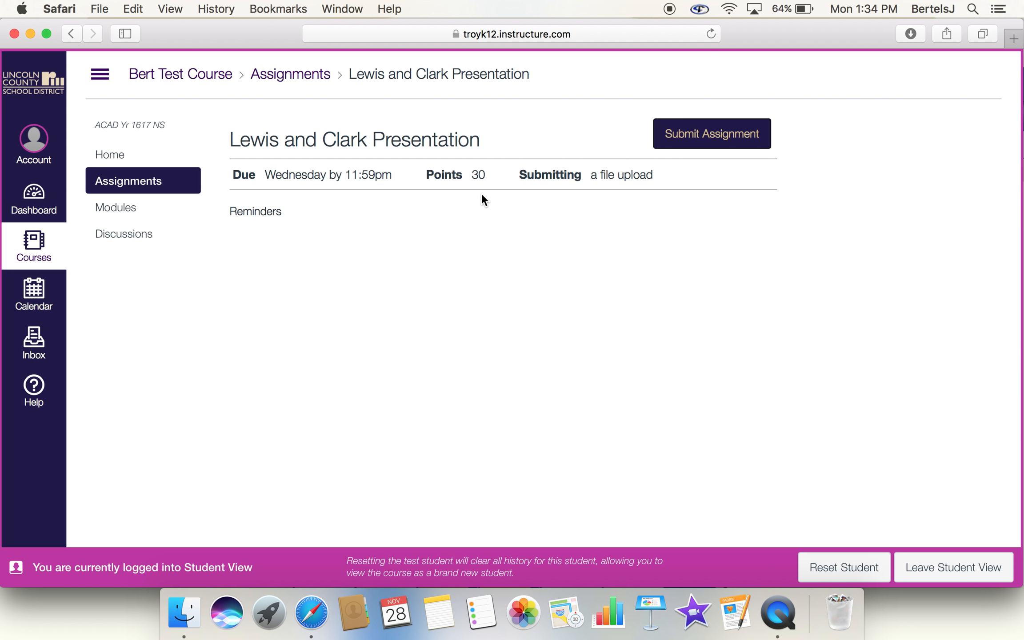
Step: Start a submission for the assignment and try to submit it with the comment "Here is my presentation." and no file attached
click(708, 142)
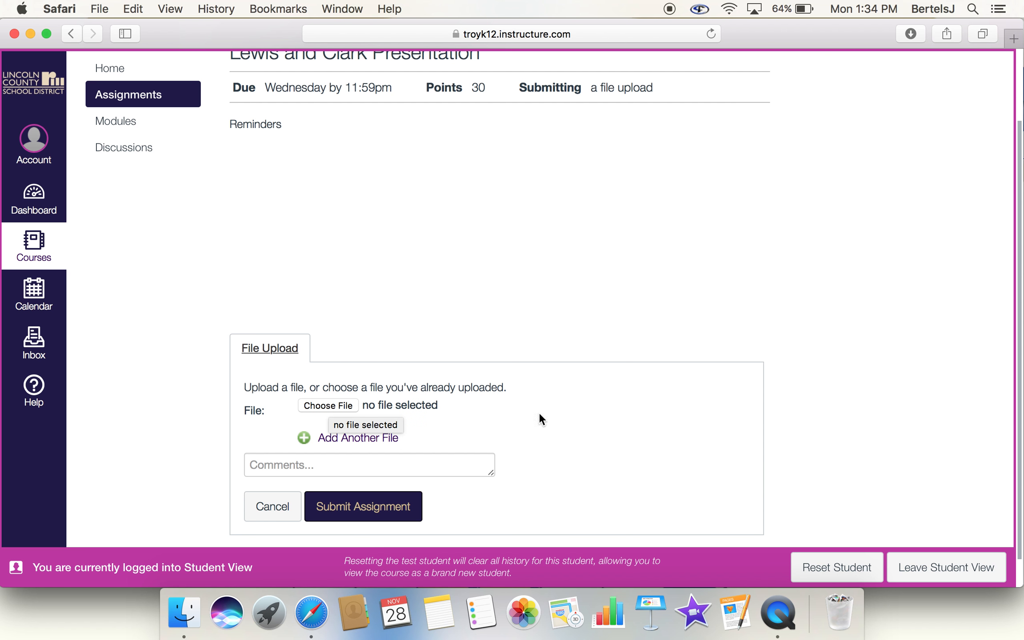
click(372, 466)
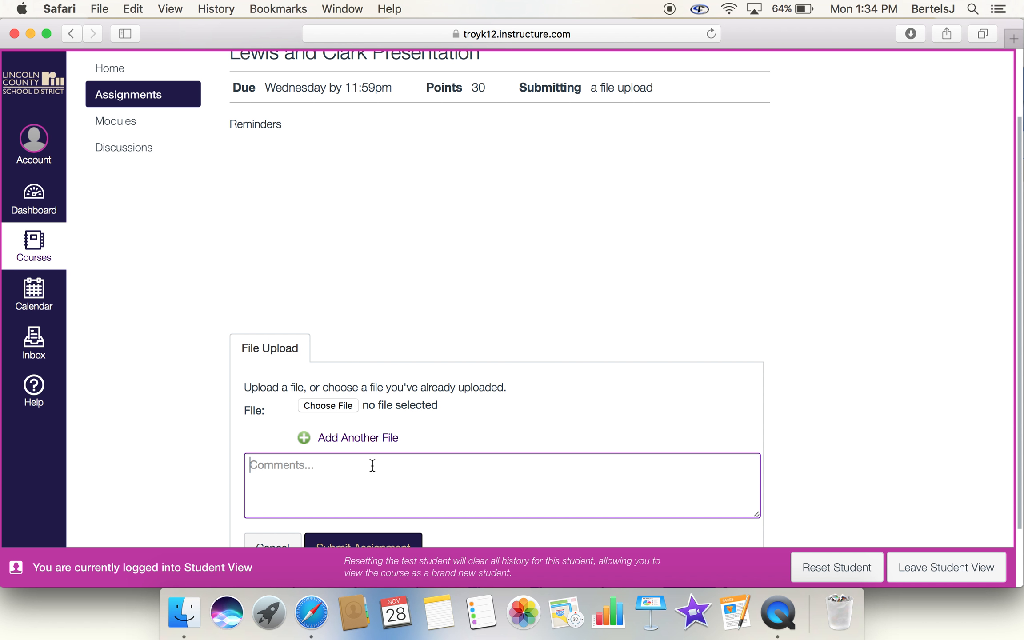
text(Here is my presentation)
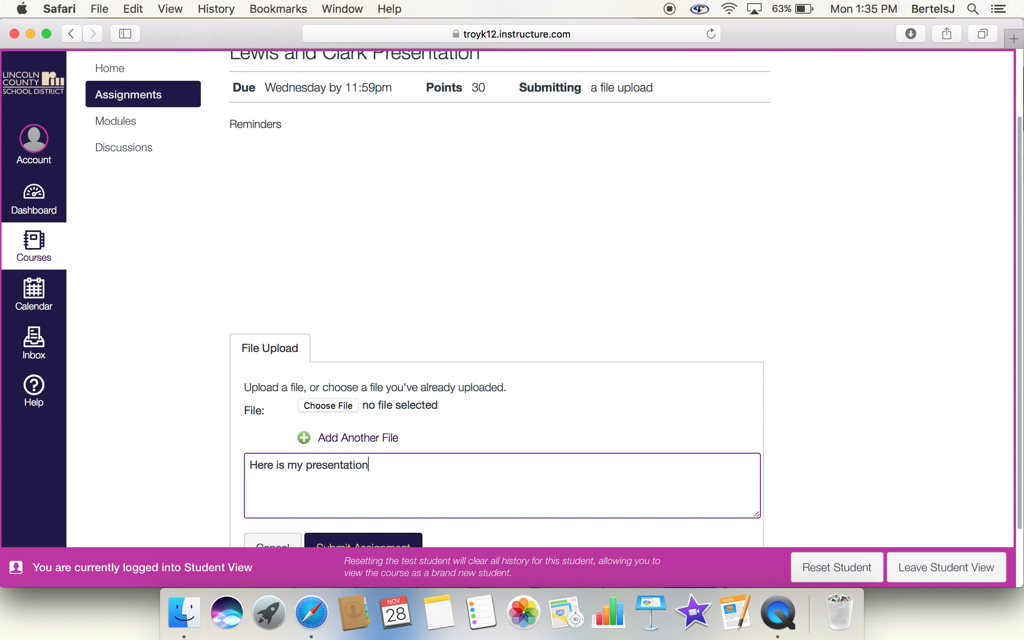
scroll(505, 428, down, 3)
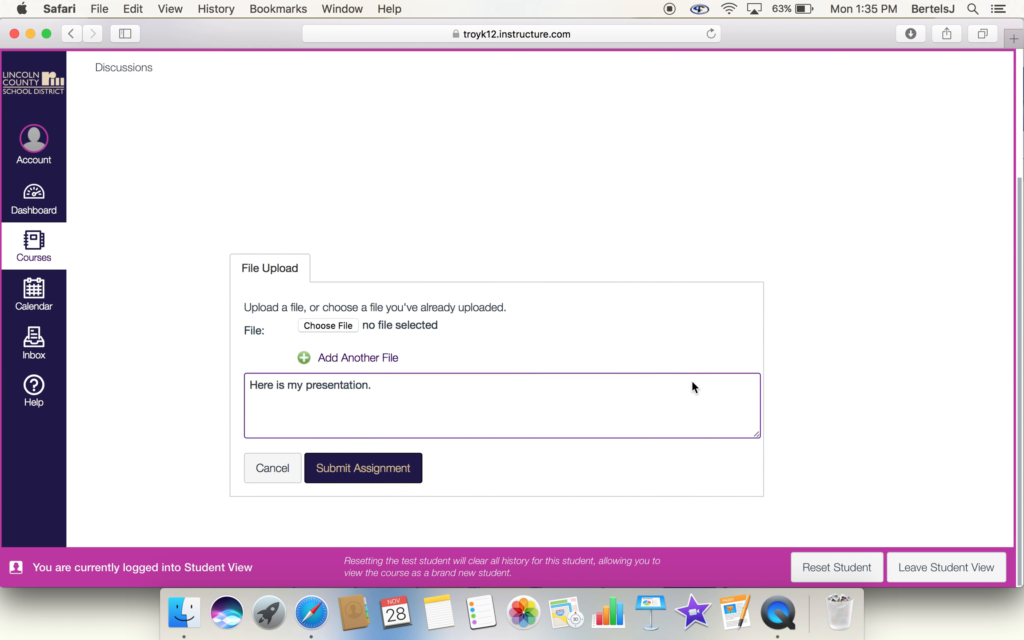
click(377, 475)
scroll(526, 100, up, 5)
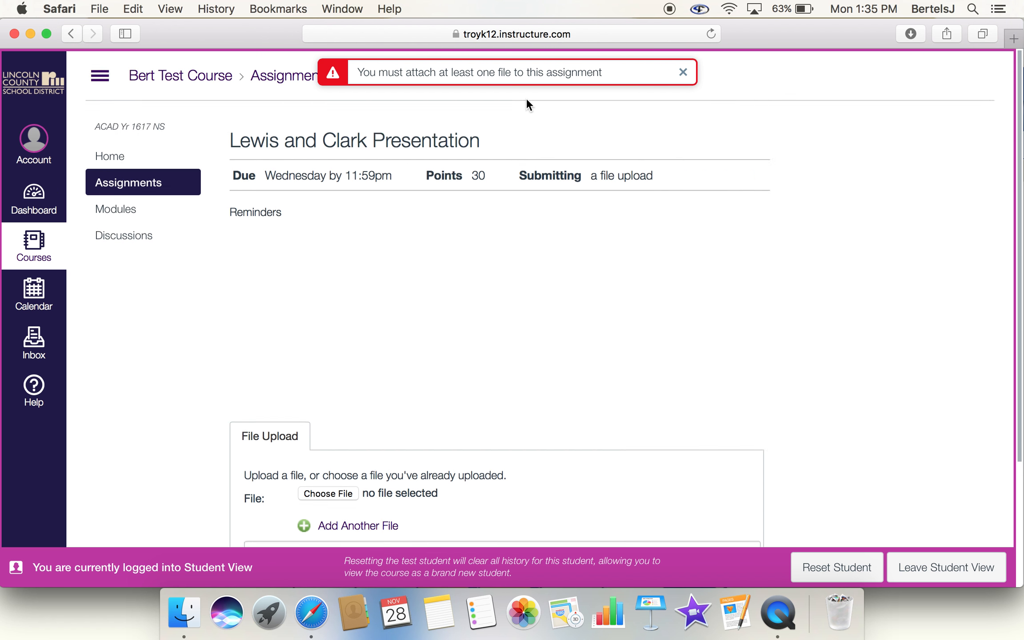
Step: Go to the course home page, leaving the assignment page and discarding the unsent submission
click(119, 155)
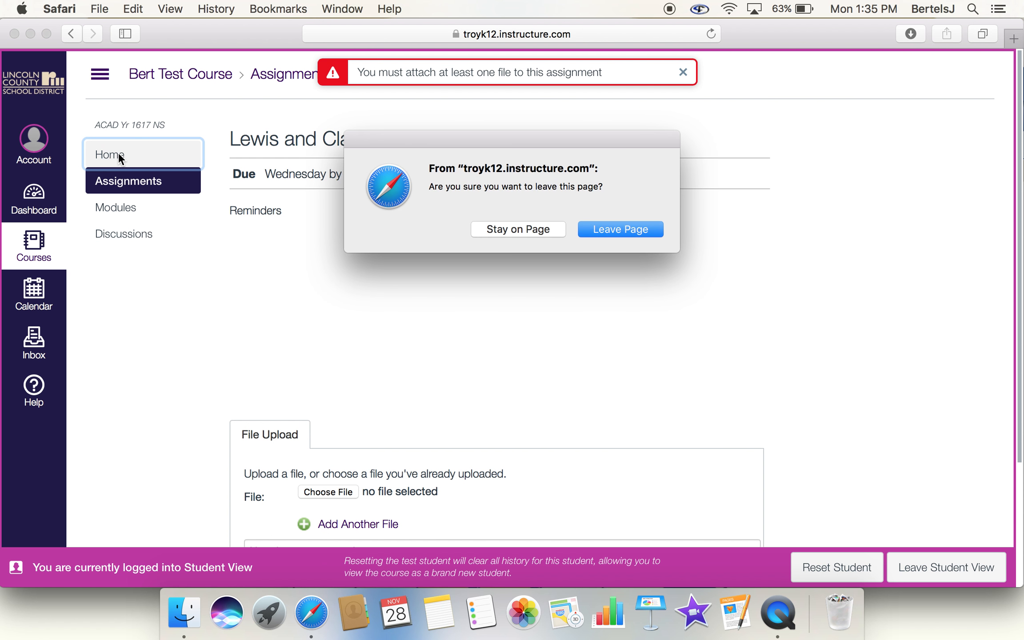
click(614, 232)
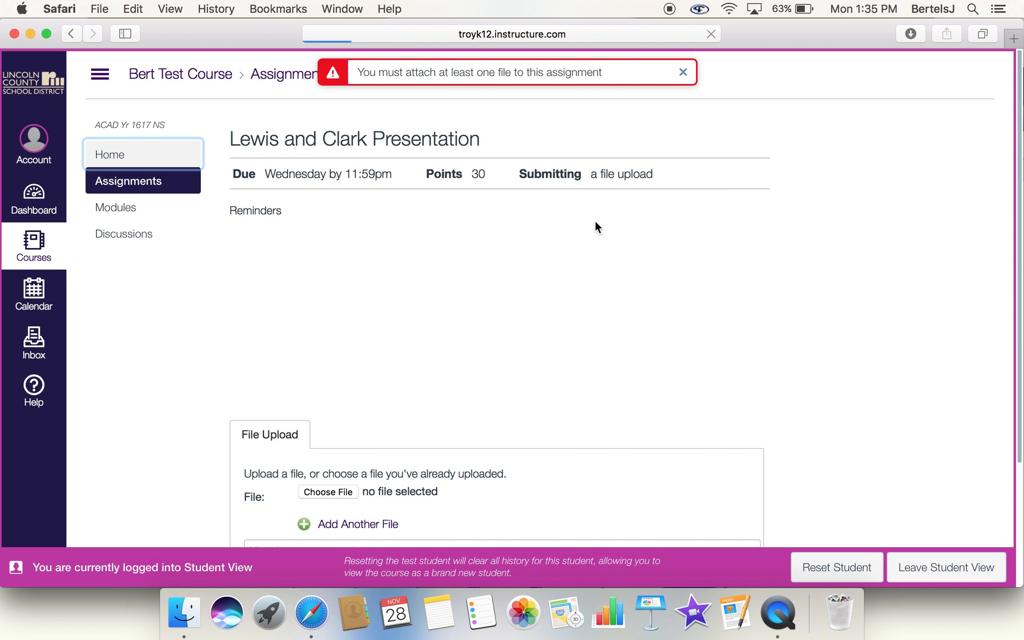